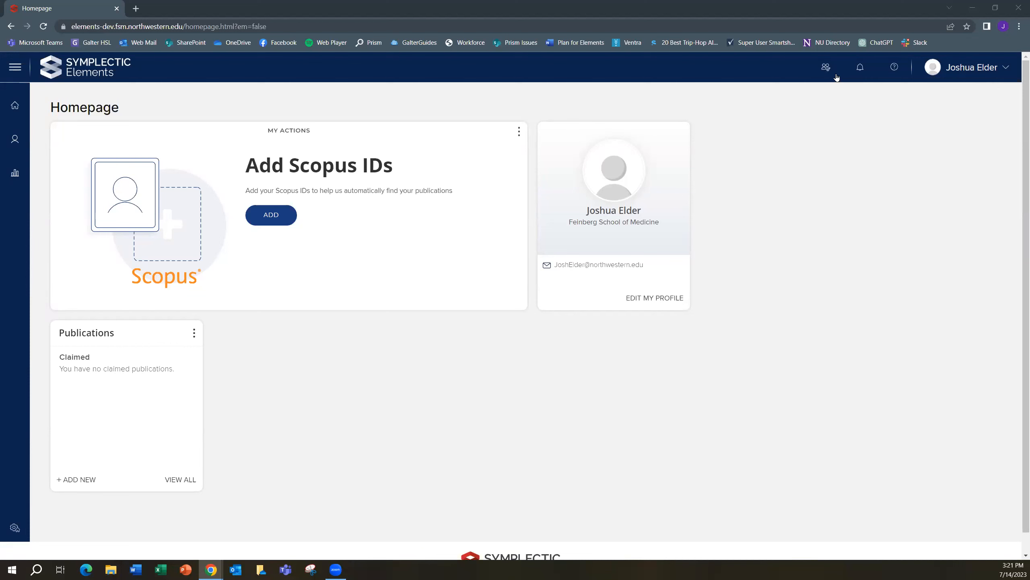
- Filter the impersonation list by the researcher's last and first name across the whole Organisation group, and impersonate the matching user
click(819, 77)
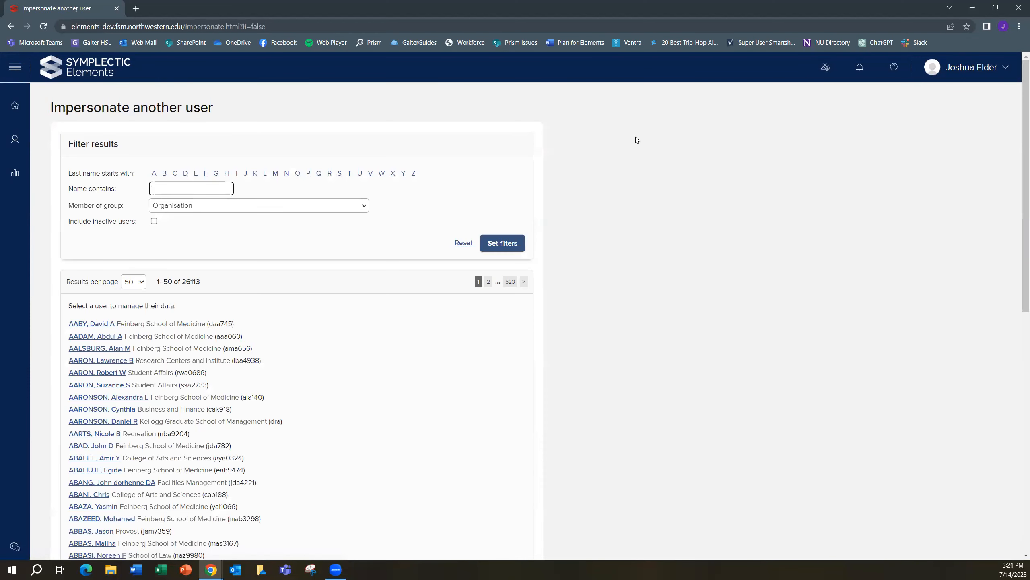
text(Gutzman)
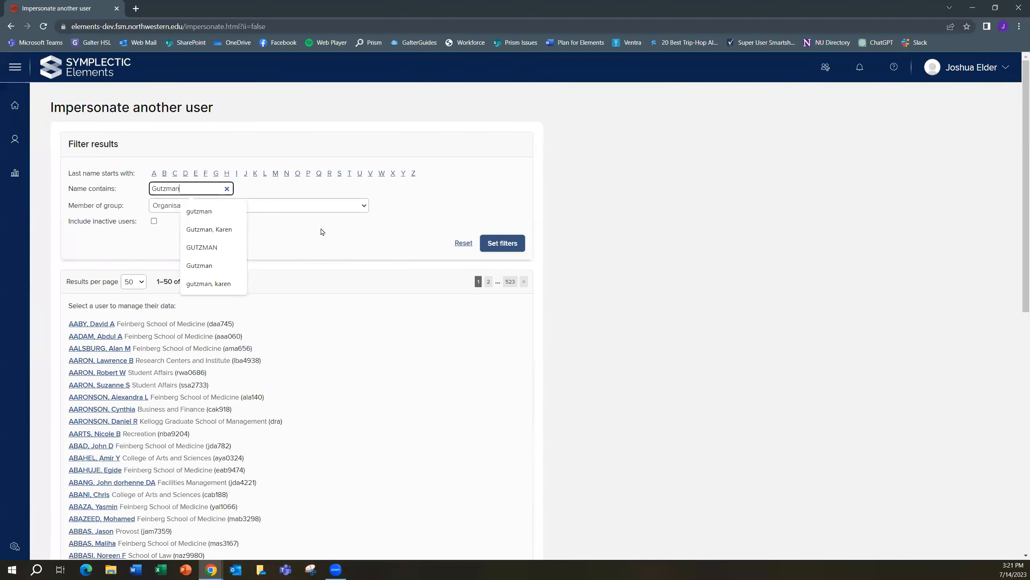
click(203, 230)
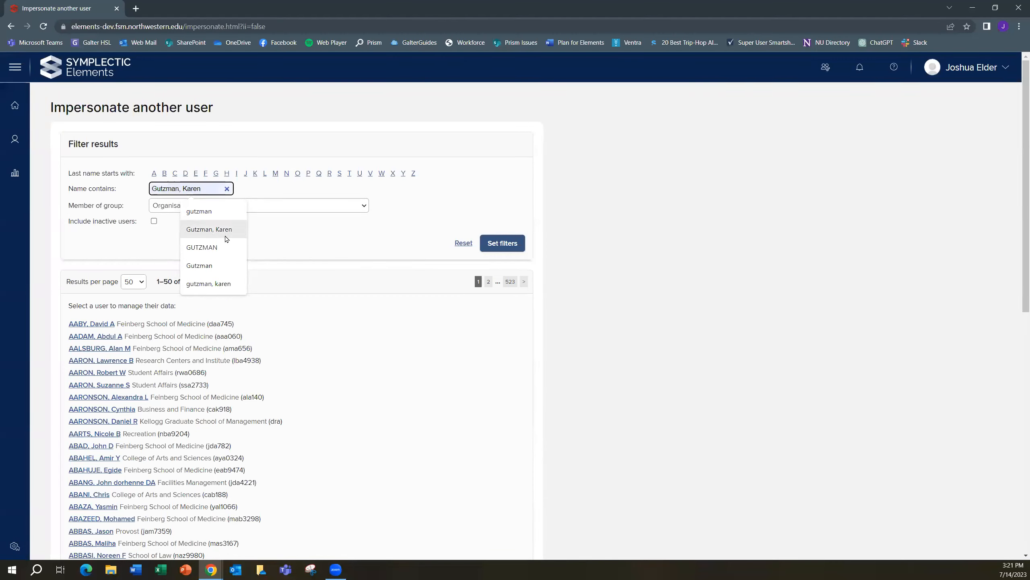
click(478, 210)
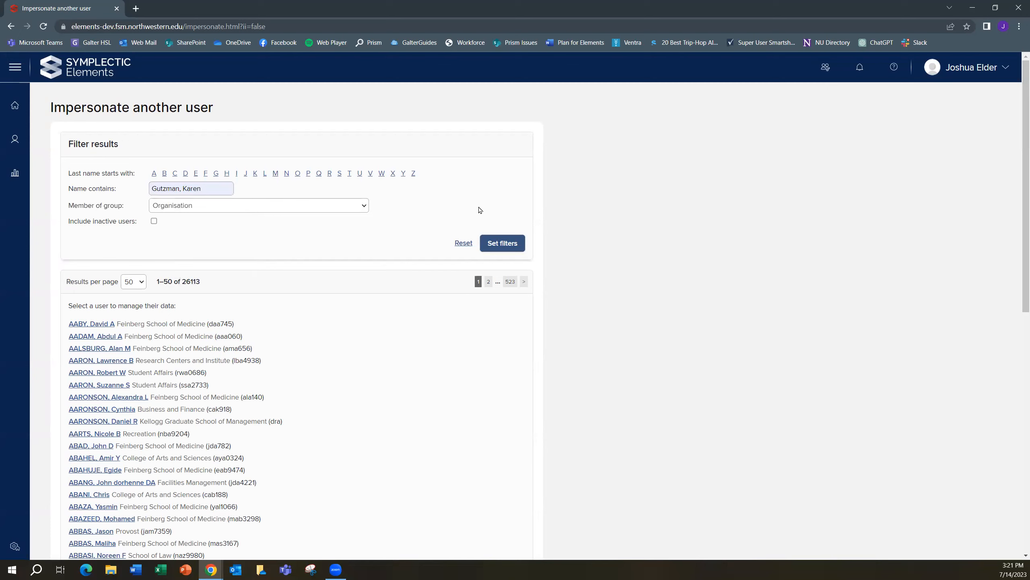
click(363, 207)
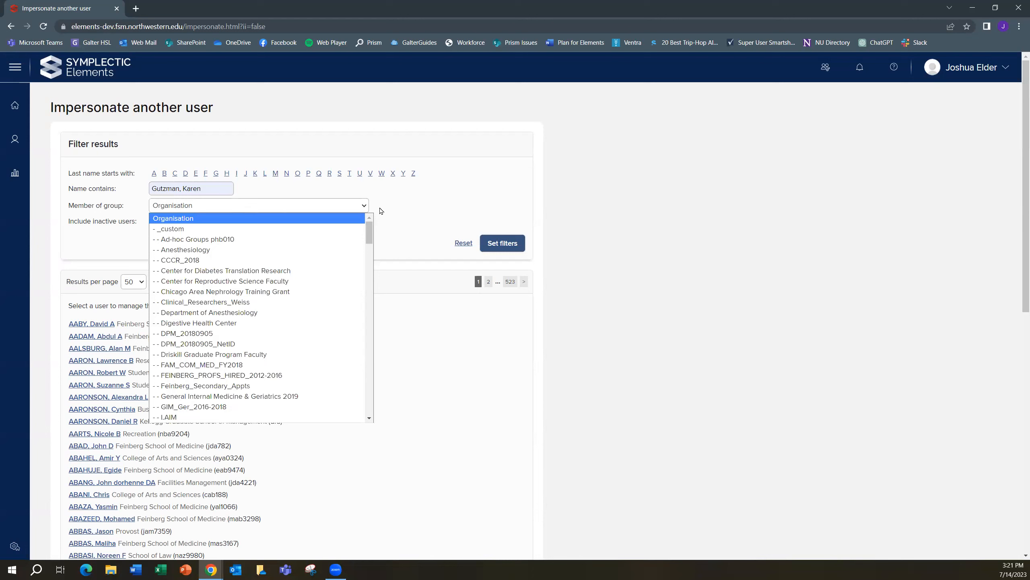
click(381, 210)
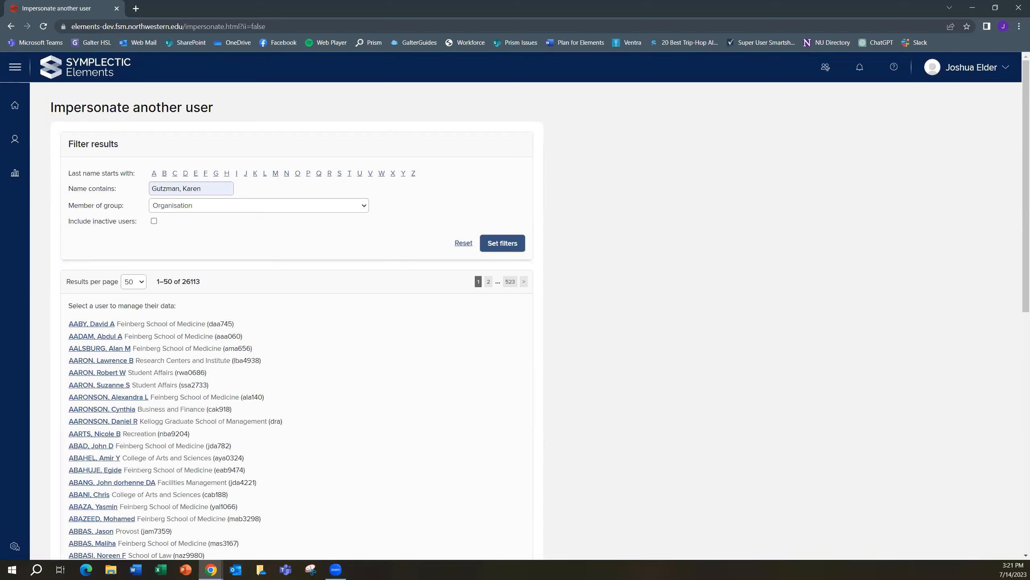
click(505, 243)
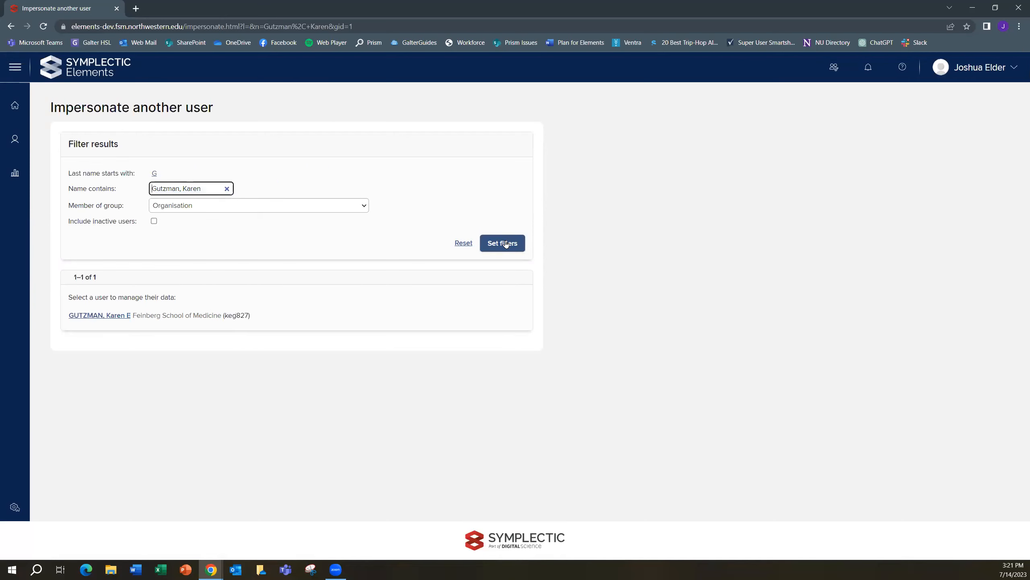
click(113, 318)
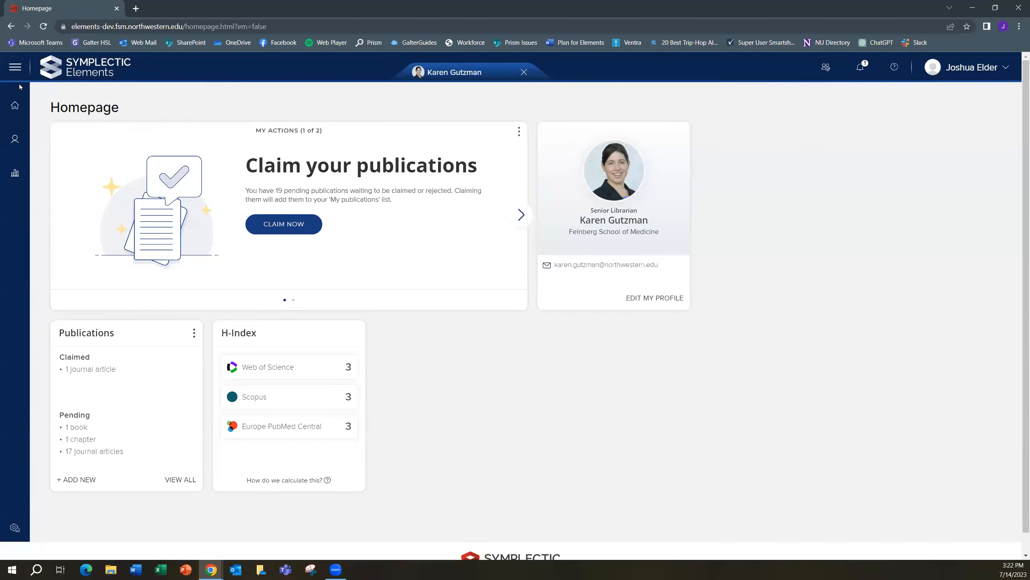
- Open the Automatic Claiming settings for the impersonated researcher's profile
click(15, 67)
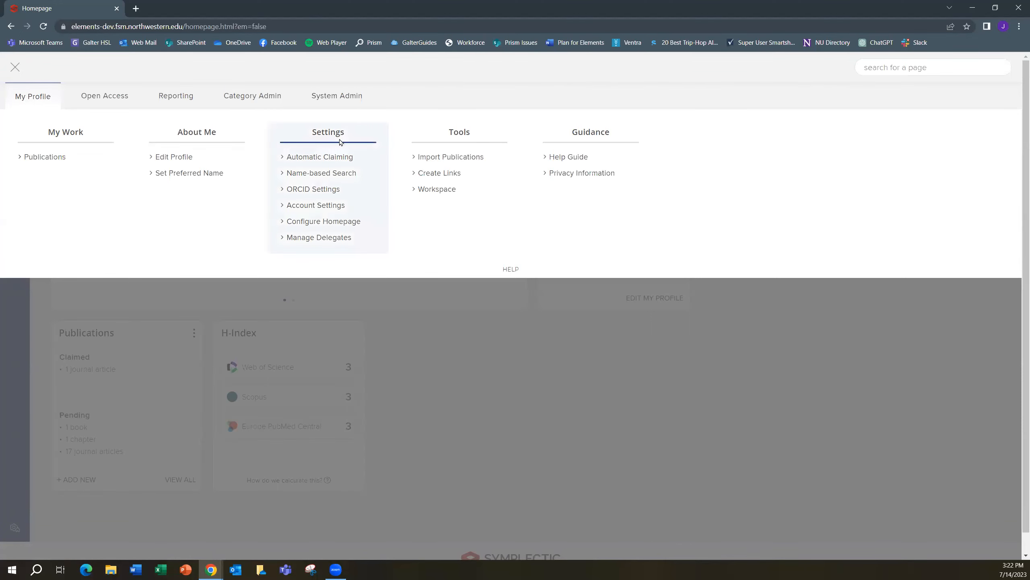
click(340, 157)
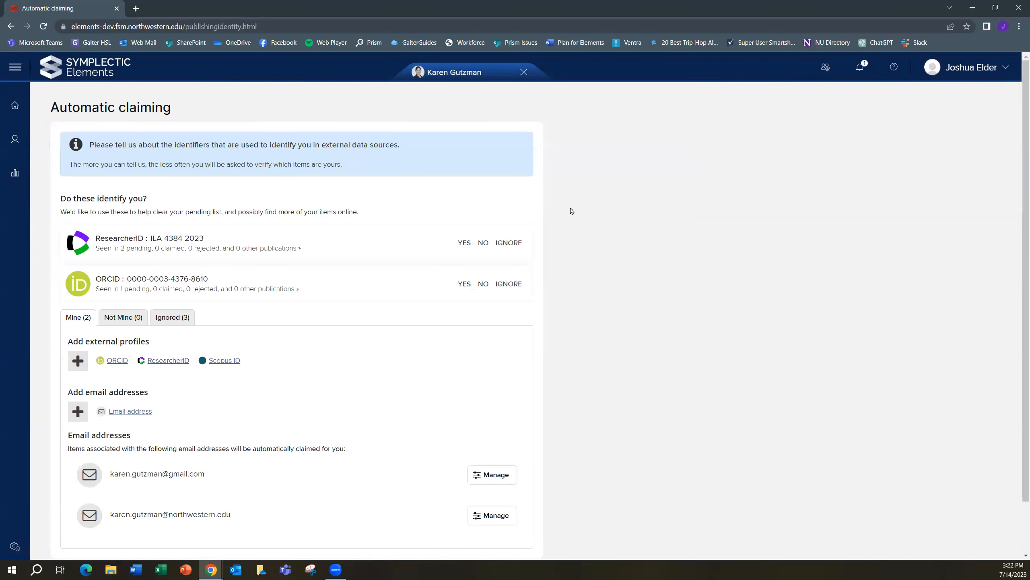
scroll(571, 211, down, 2)
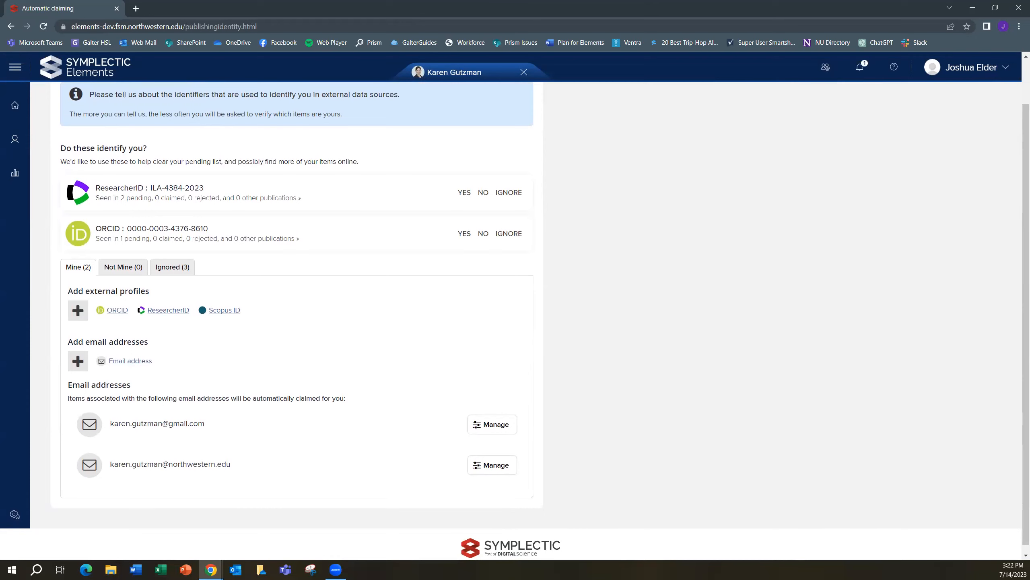
- Check the suggested ResearcherID's Web of Science record, and mark the identifier as not the researcher's with Auto reject associated items
click(161, 188)
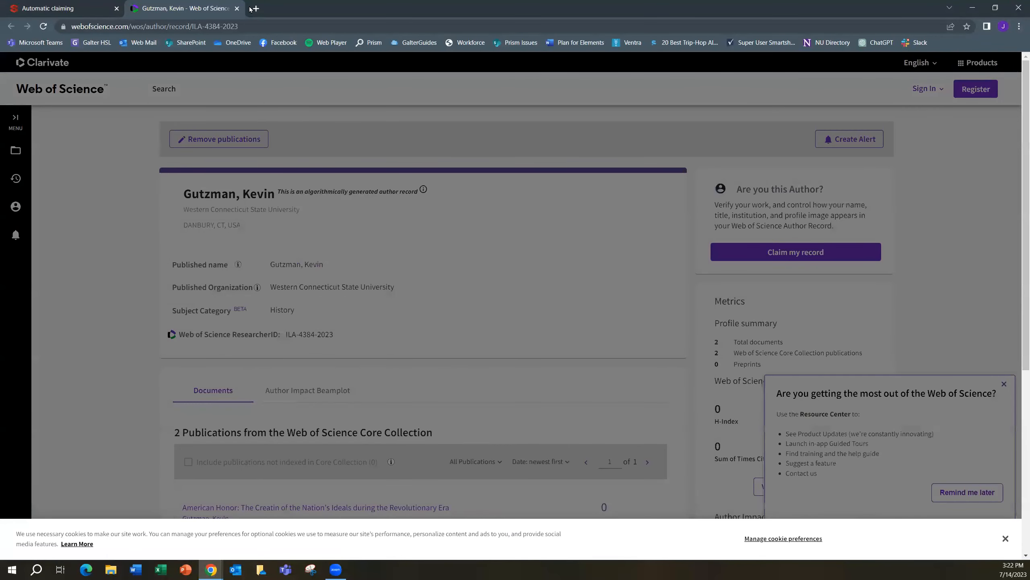
click(237, 9)
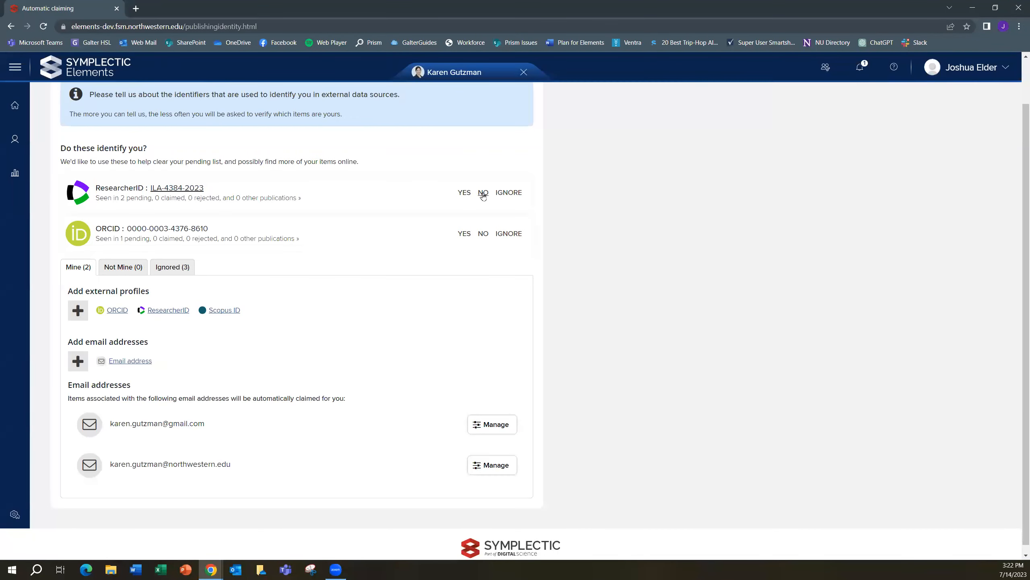
click(483, 192)
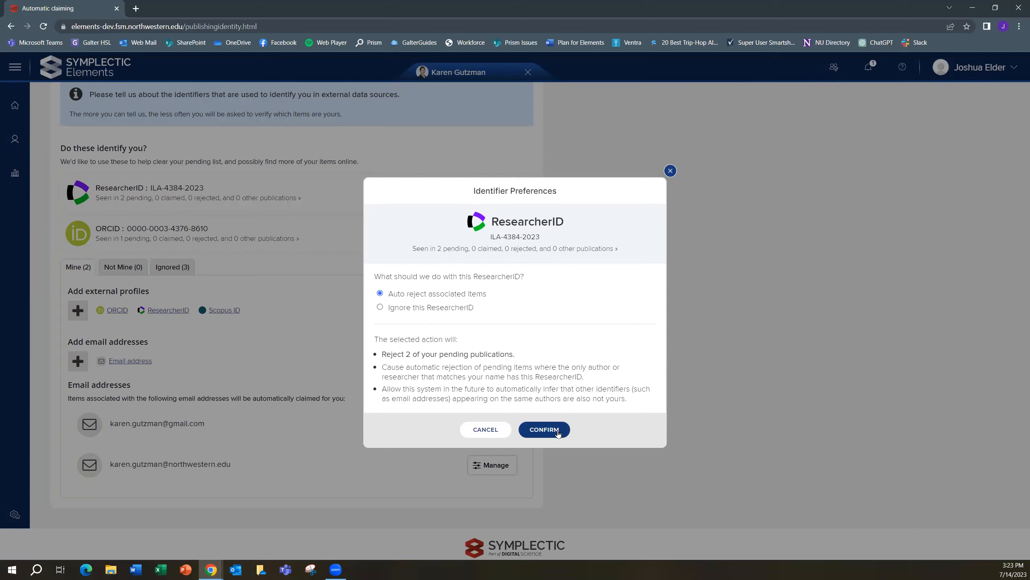
click(544, 430)
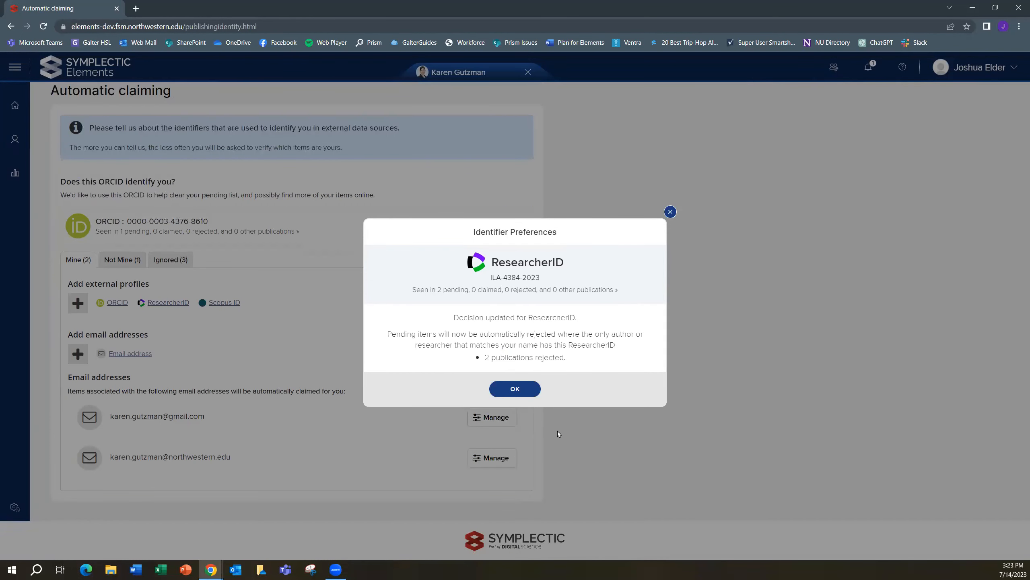
click(527, 390)
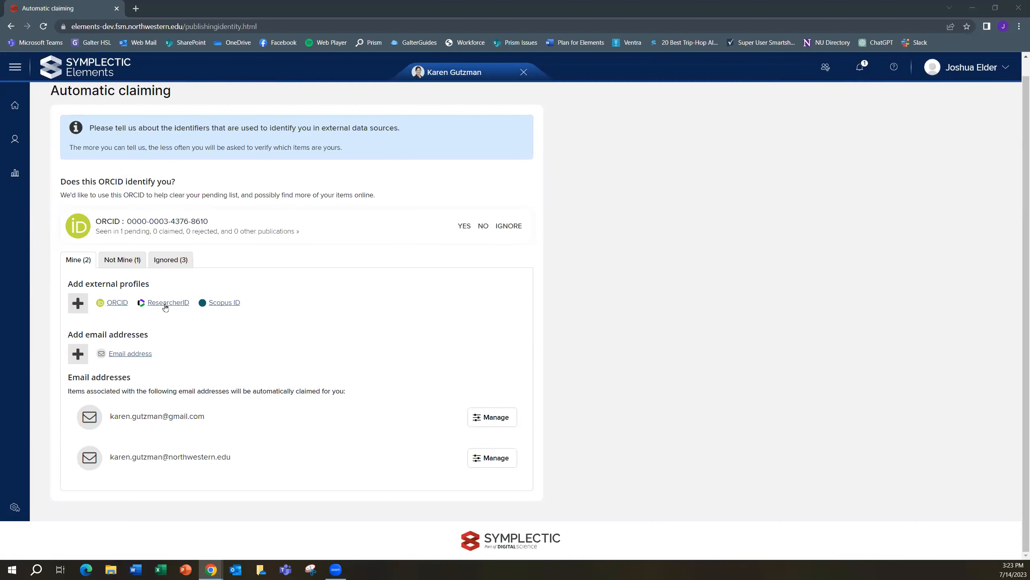
- Add a new Scopus ID to the external profiles, search Scopus for its publications, and set it to Auto claim associated items
click(225, 303)
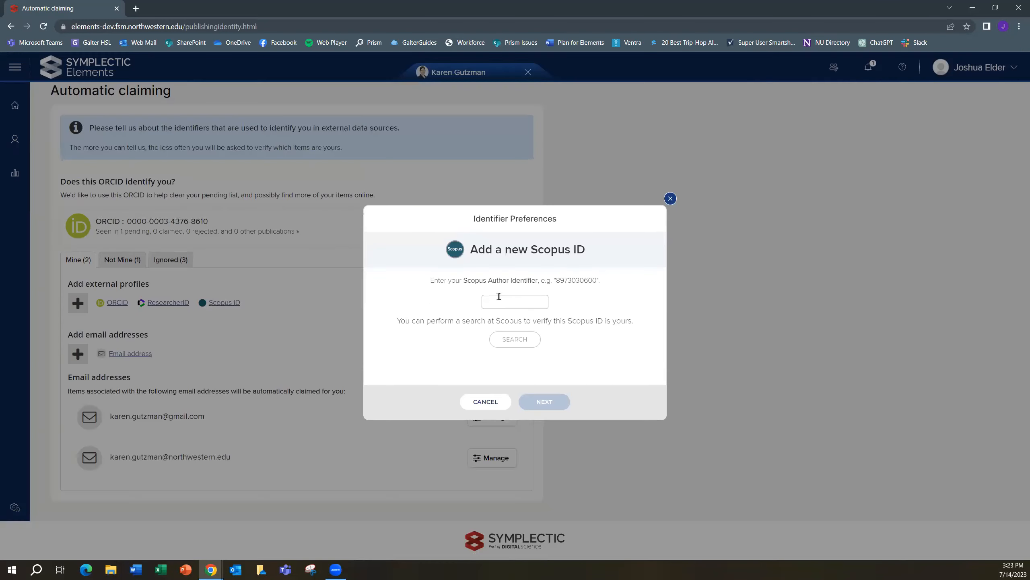
click(519, 299)
key(ctrl+v)
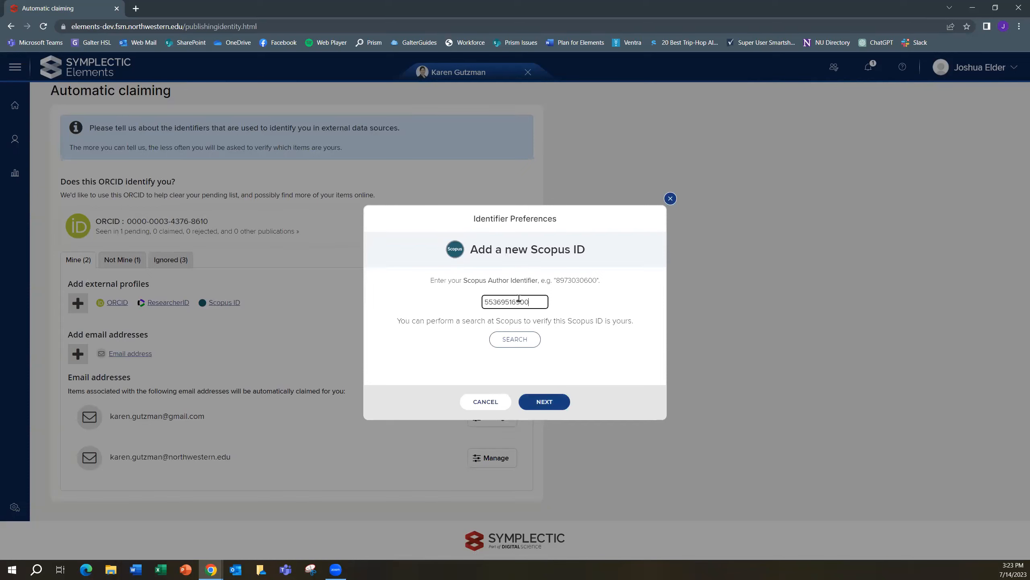
click(526, 339)
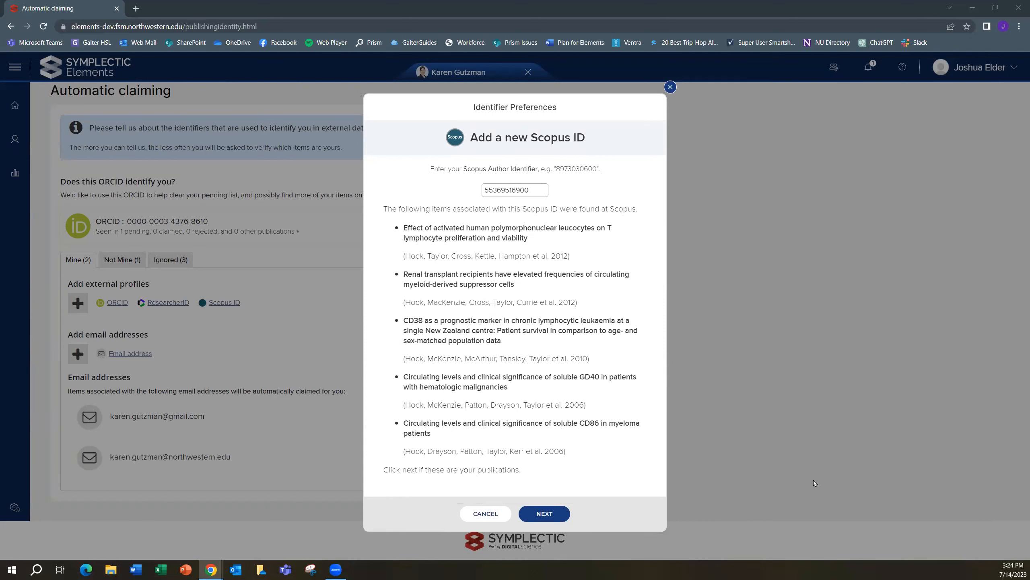
click(555, 514)
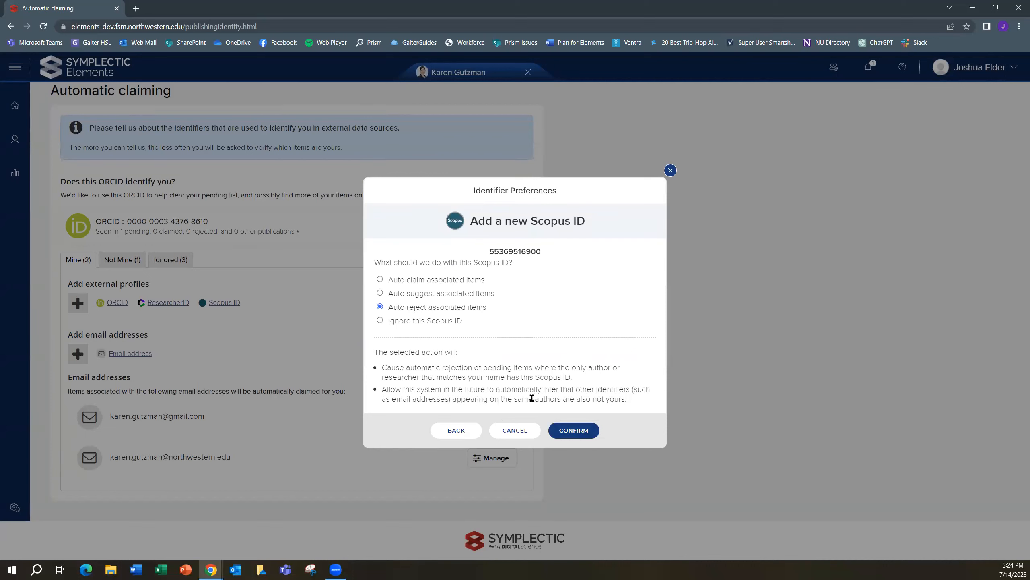
click(380, 279)
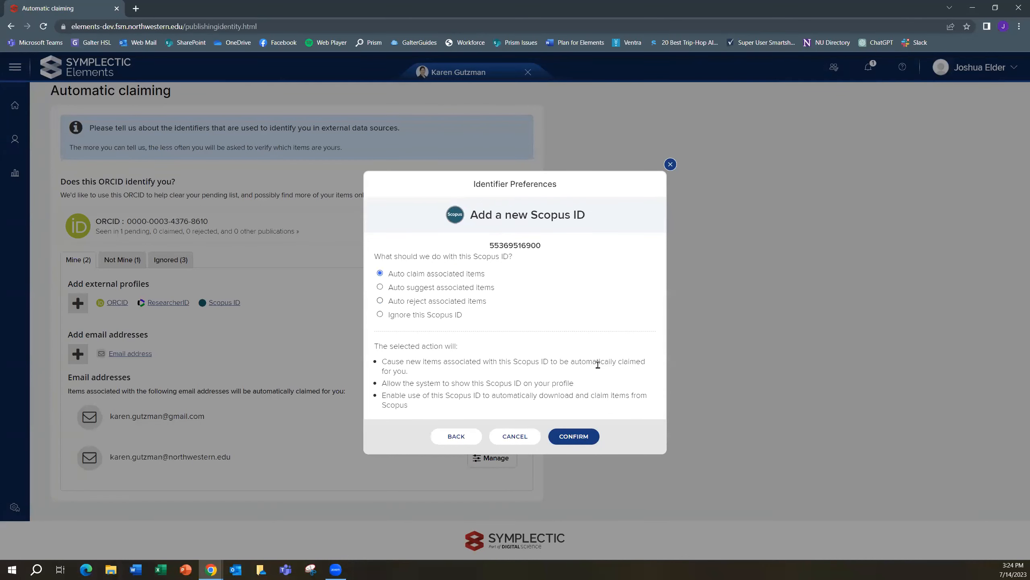
click(578, 435)
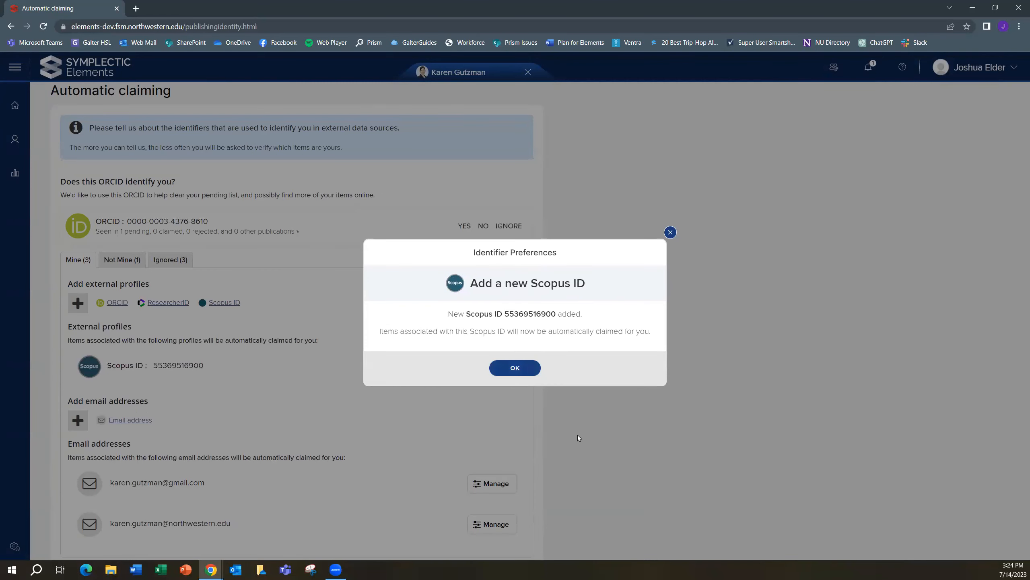
click(514, 367)
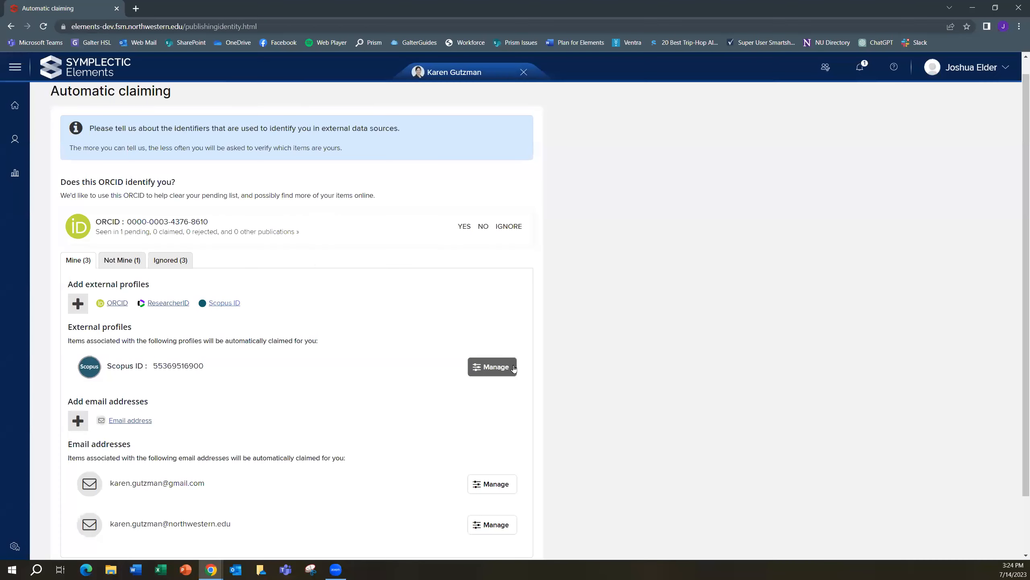
click(513, 368)
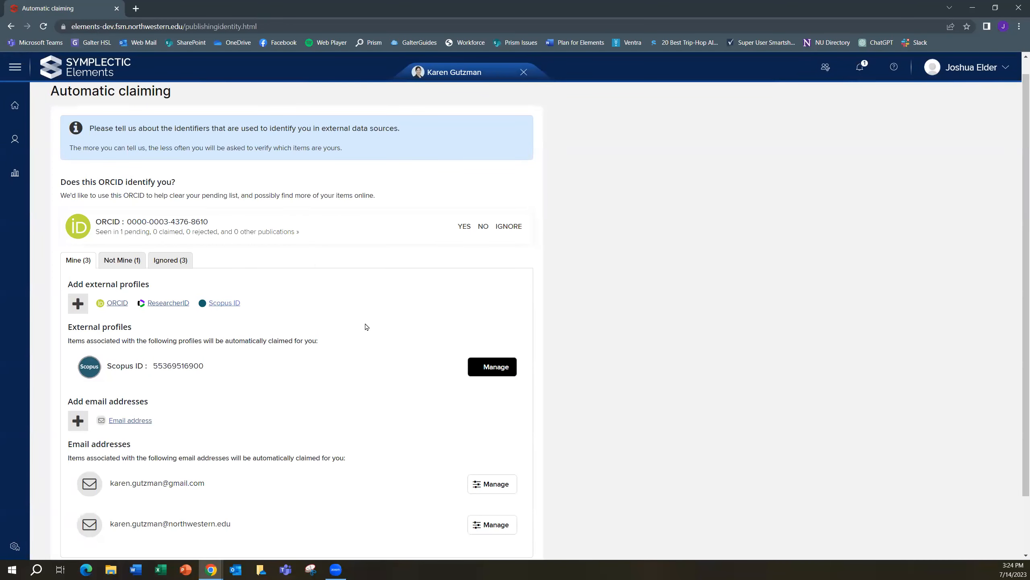
- Add a second Scopus ID to the external profiles with the Auto claim associated items preference
click(224, 302)
click(523, 303)
key(ctrl+v)
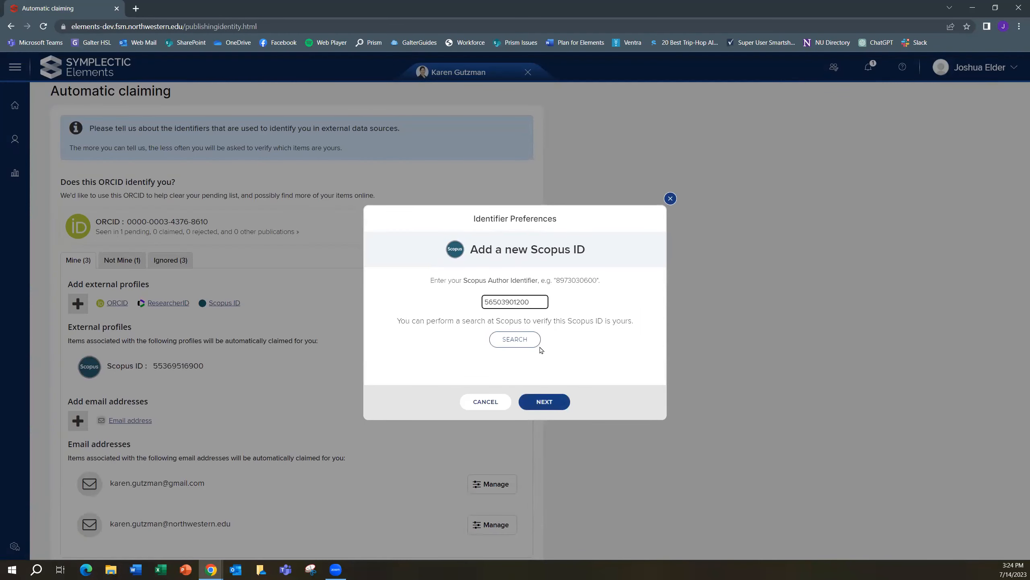
click(551, 403)
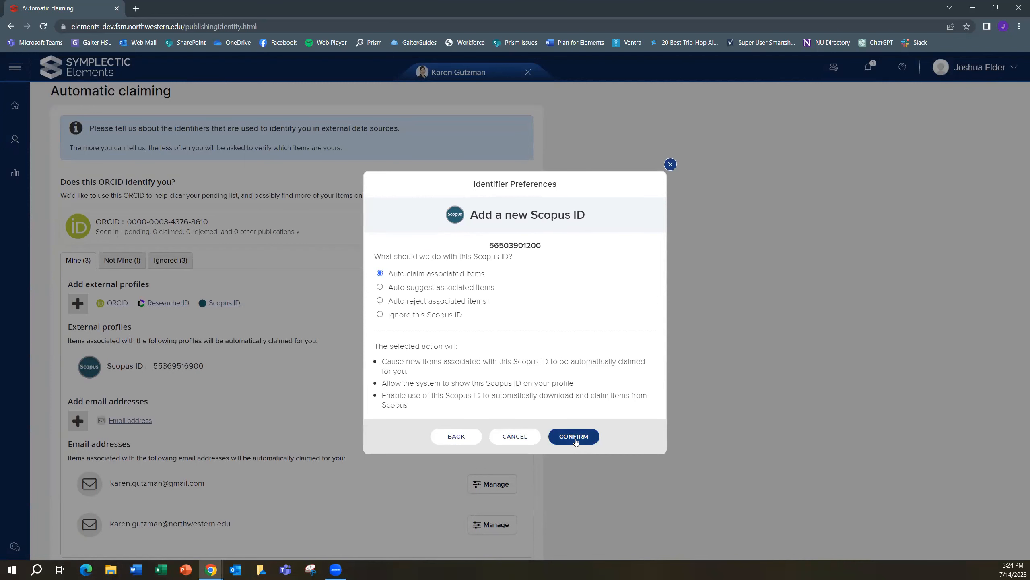
click(574, 437)
click(521, 369)
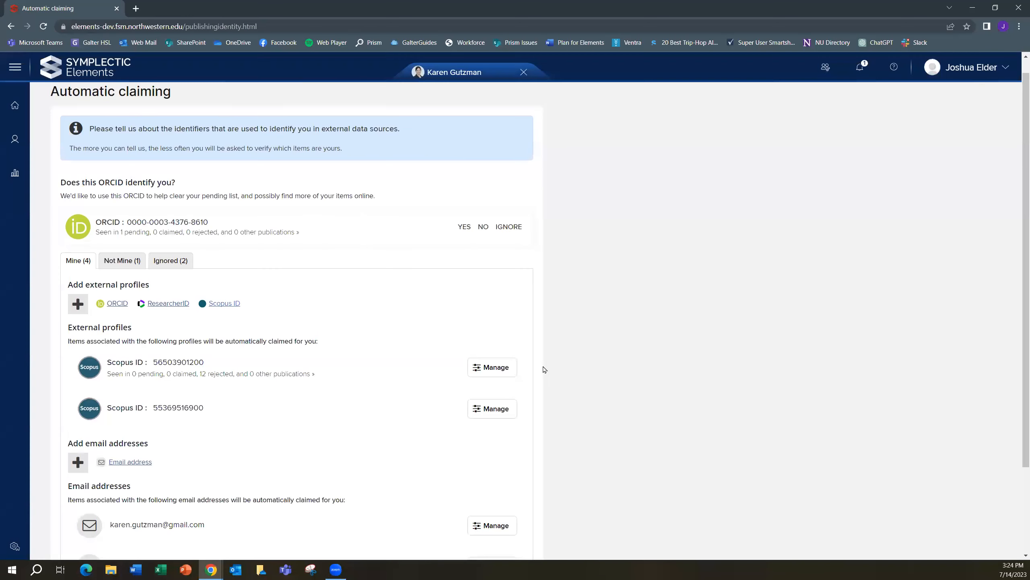
- Add the researcher's additional publishing email address with the Auto claim associated items preference
scroll(546, 369, down, 3)
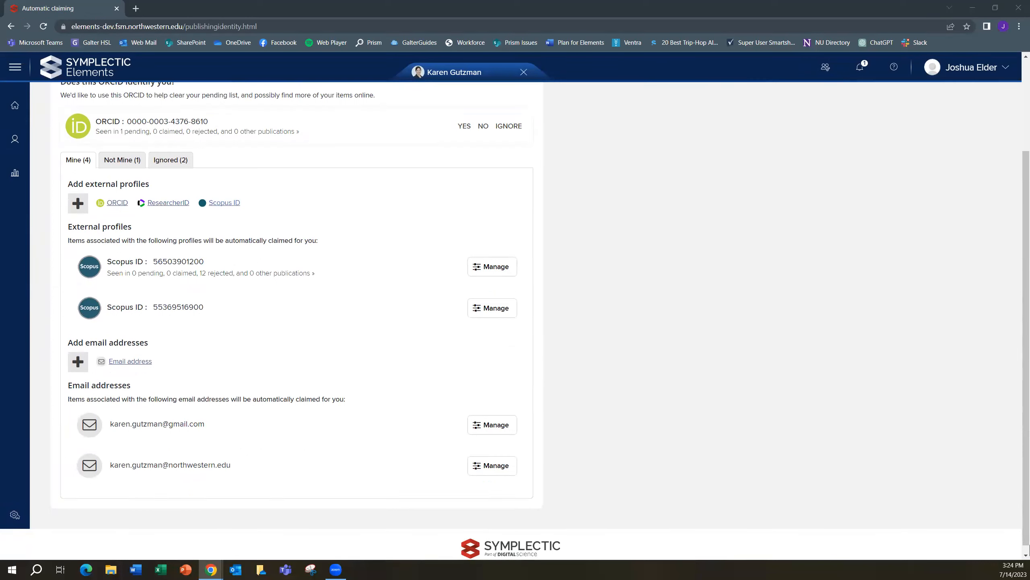
click(146, 362)
click(535, 330)
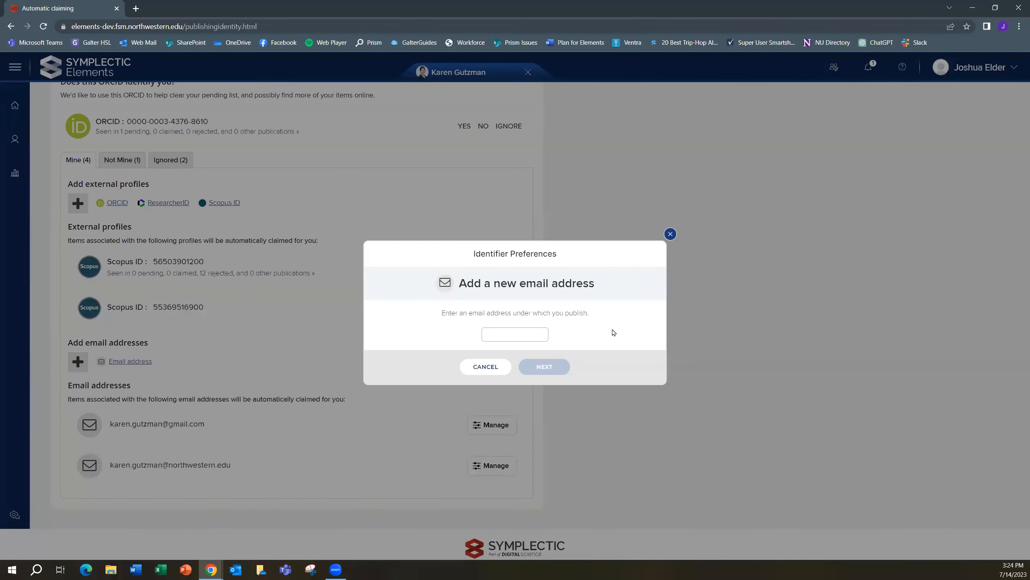
key(ctrl+v)
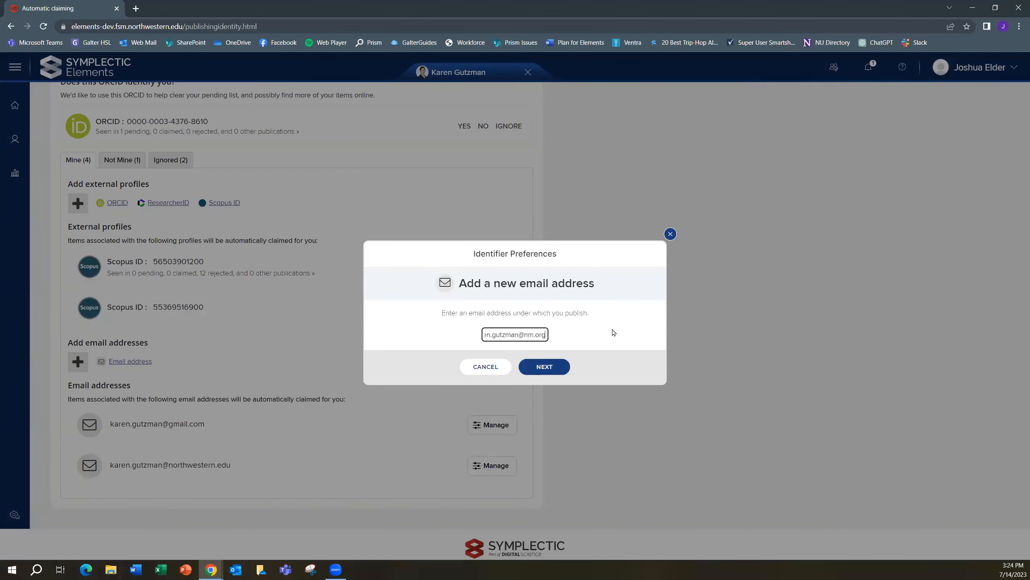
click(558, 371)
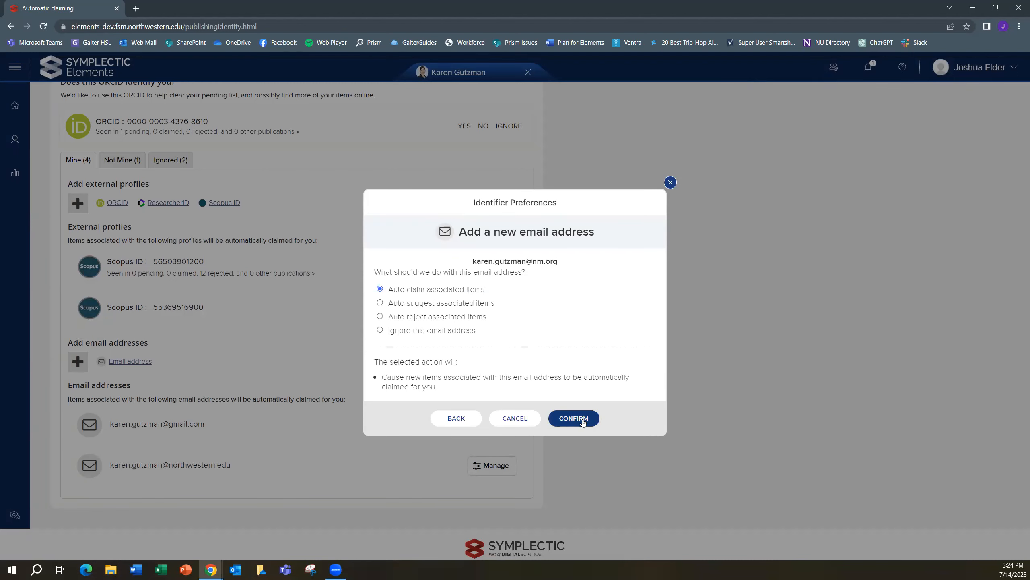
click(573, 418)
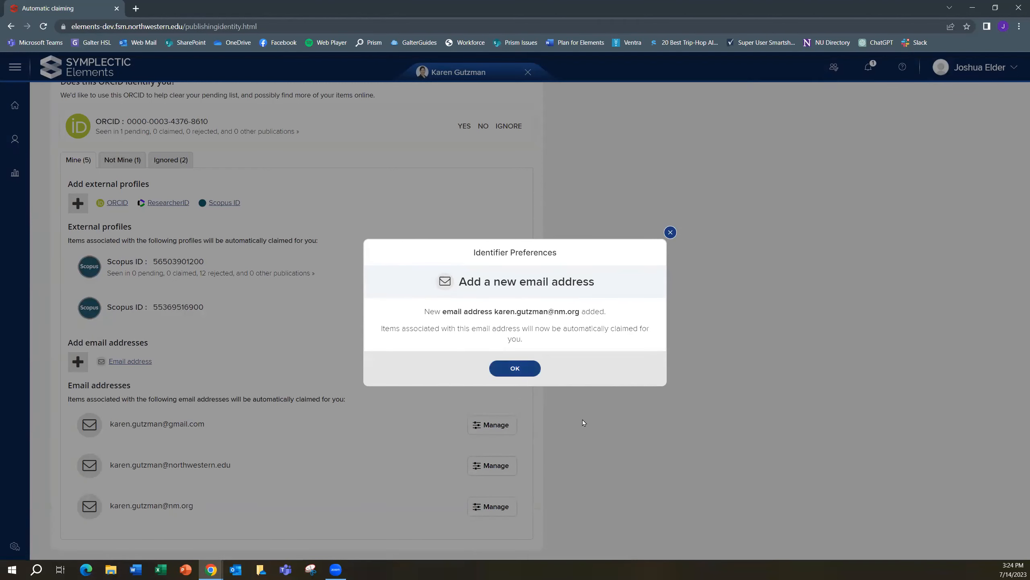
click(523, 369)
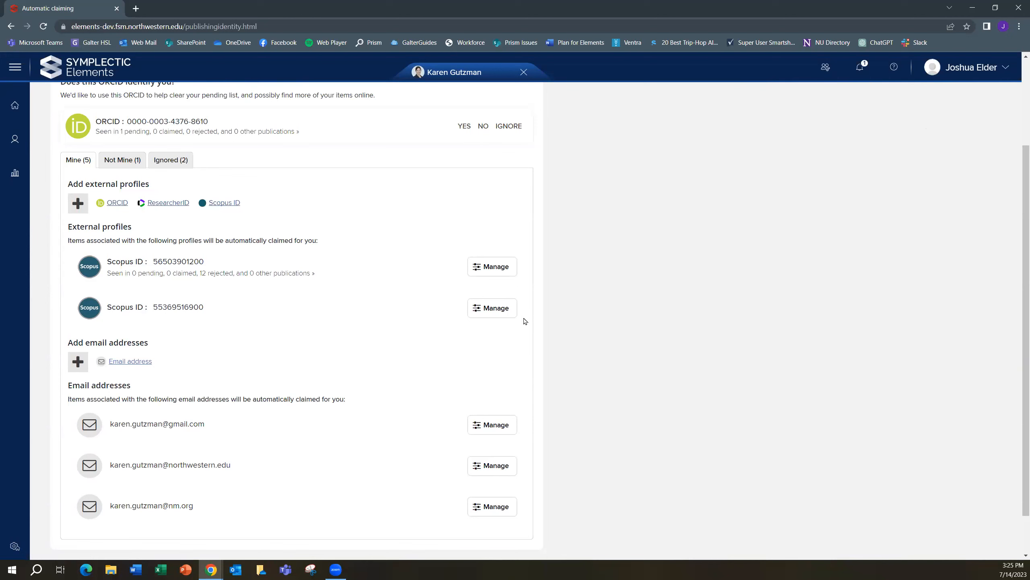
- Change the preference of the second Scopus ID in the external profiles to Auto reject associated items
click(504, 309)
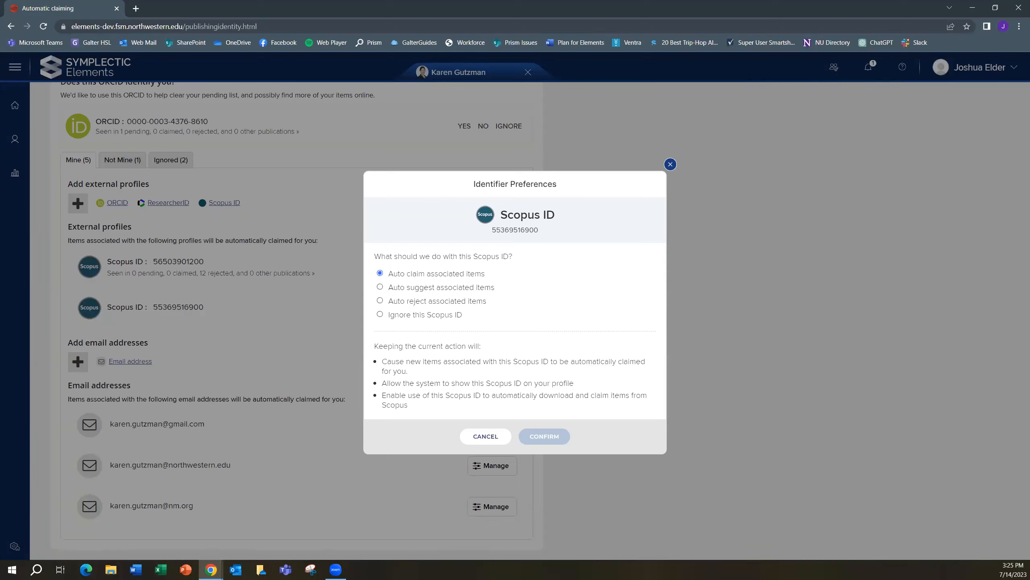
click(380, 301)
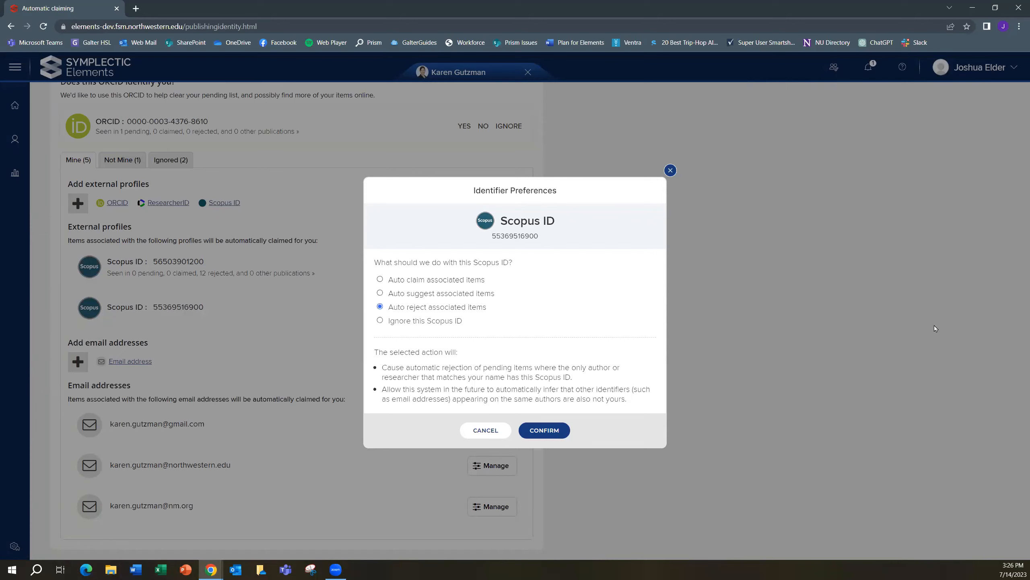
click(561, 430)
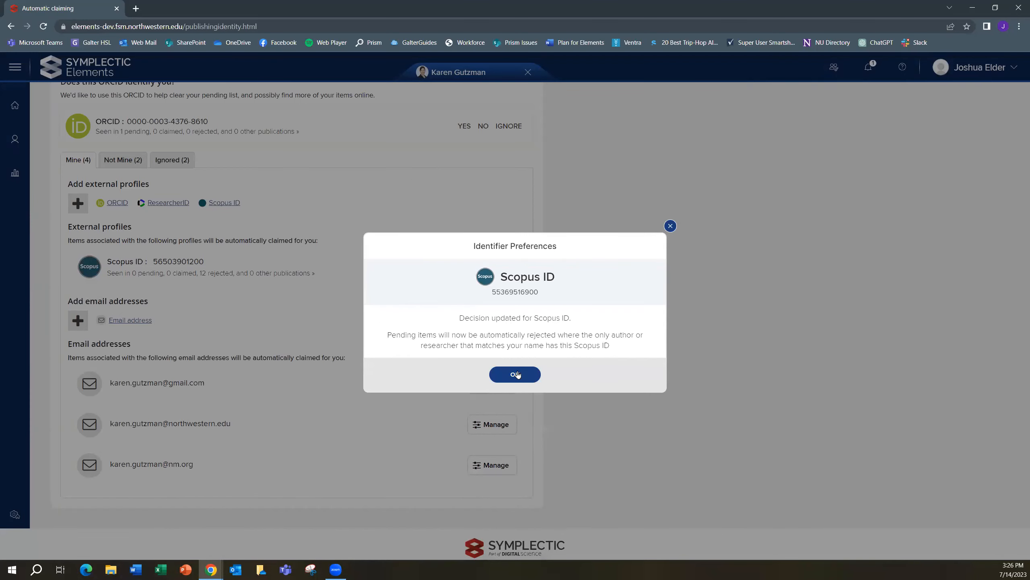
click(515, 374)
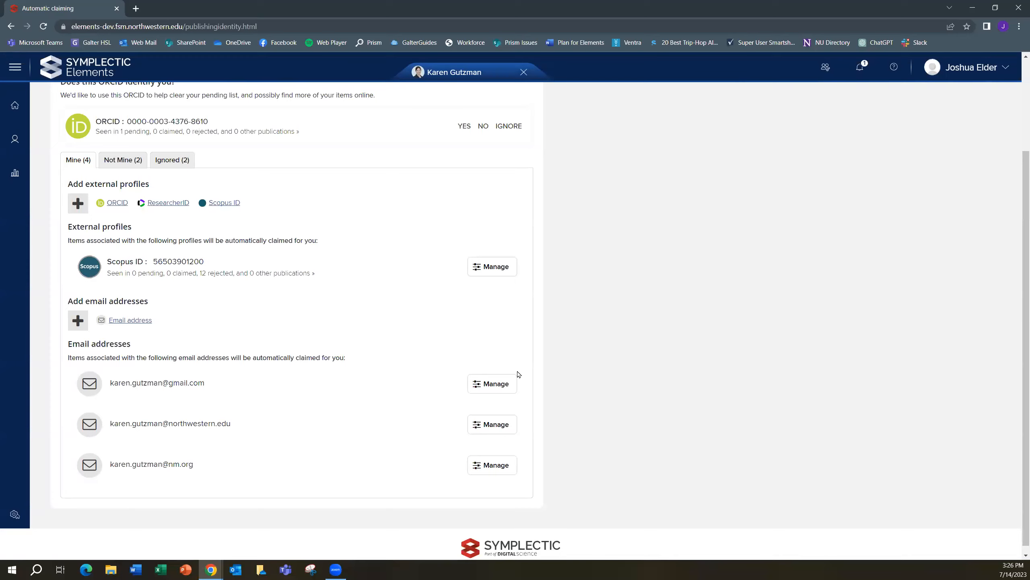
- Review the identifiers listed as Not Mine and Ignored, and return to the Mine list
scroll(517, 372, up, 2)
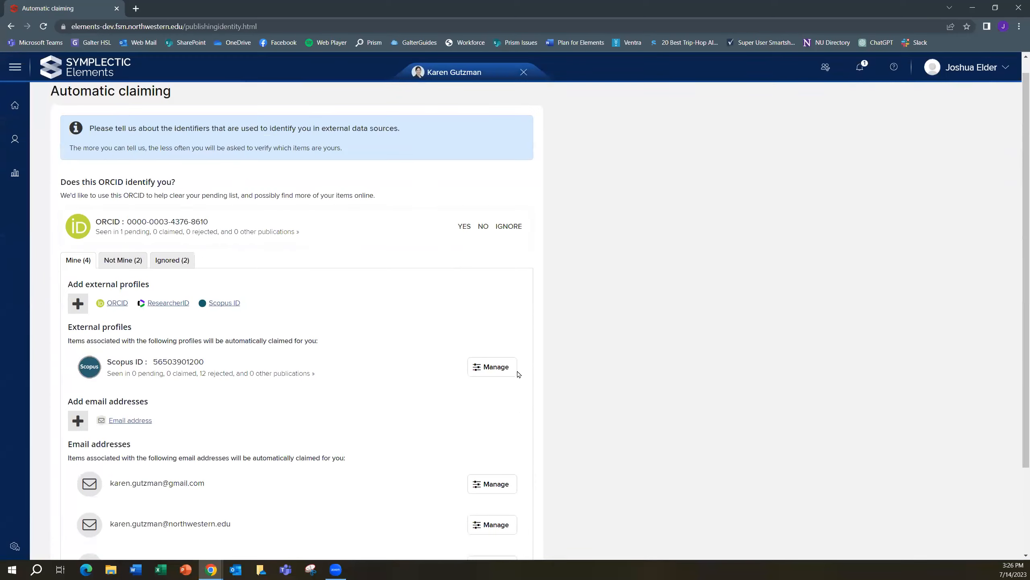
click(130, 261)
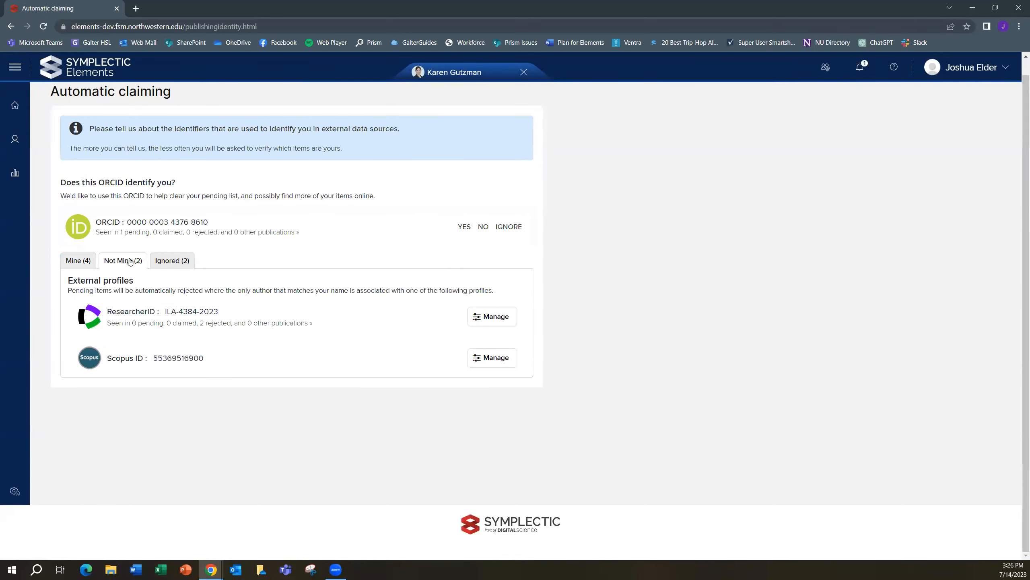
click(174, 266)
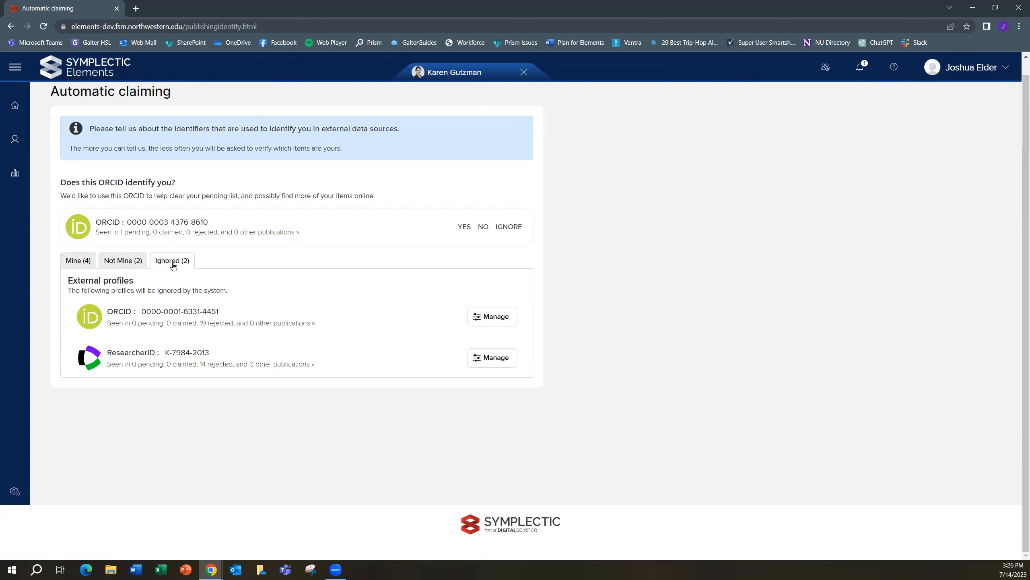
click(87, 262)
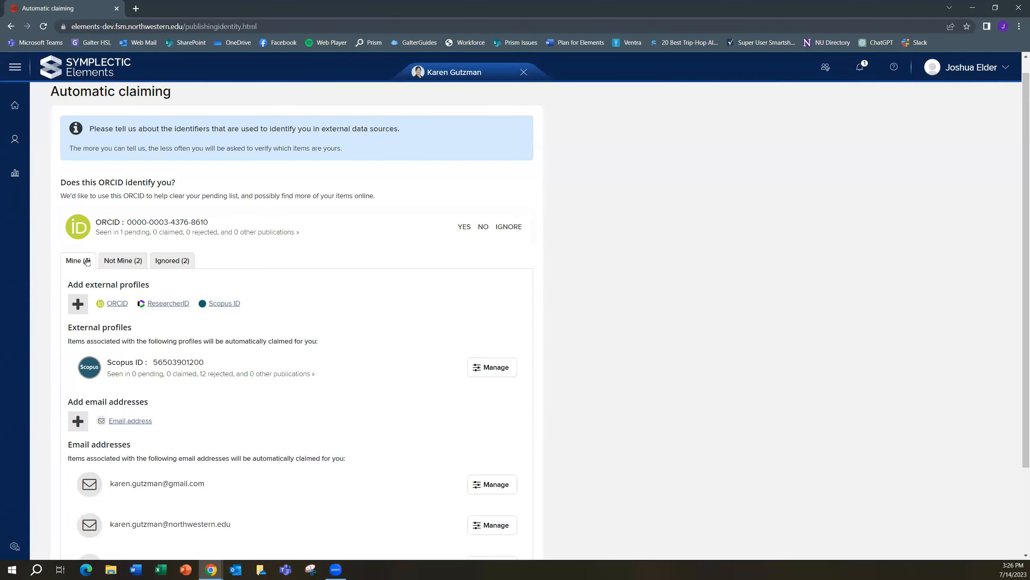
scroll(365, 302, up, 1)
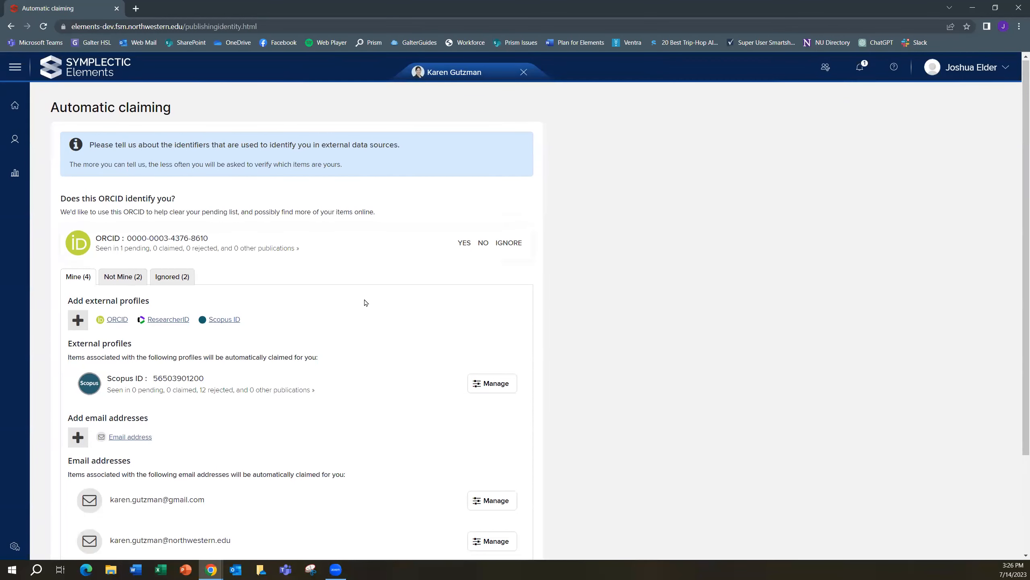